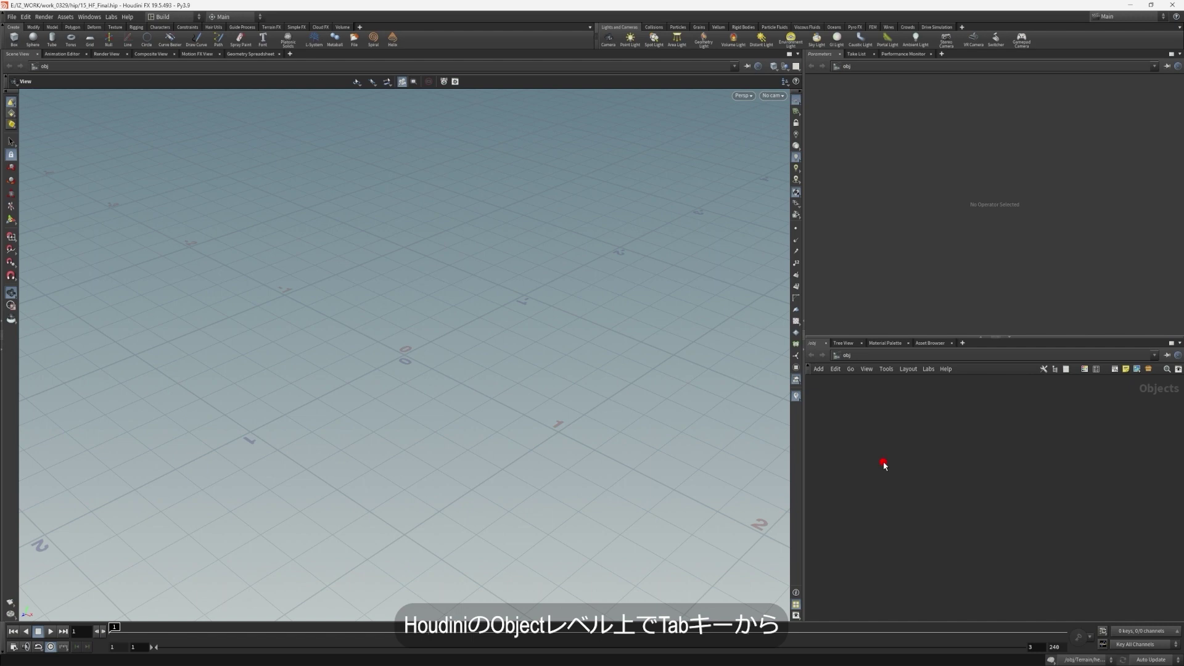
Create a Geometry object at the object level and enter its network
key(Tab)
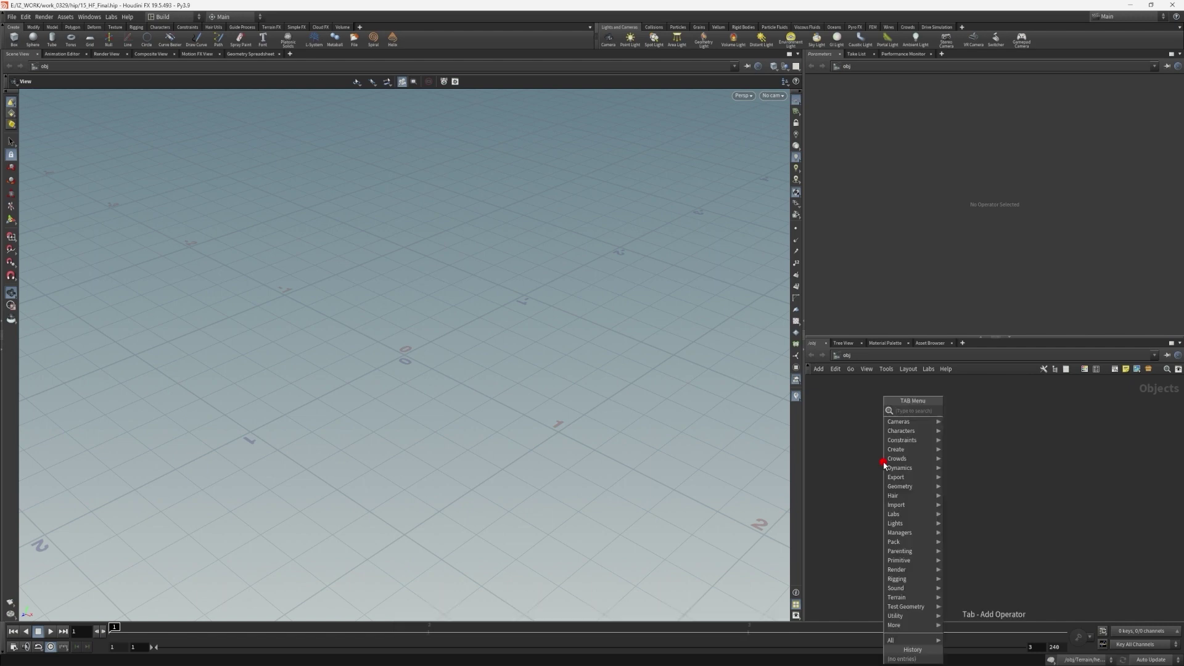
text(geo)
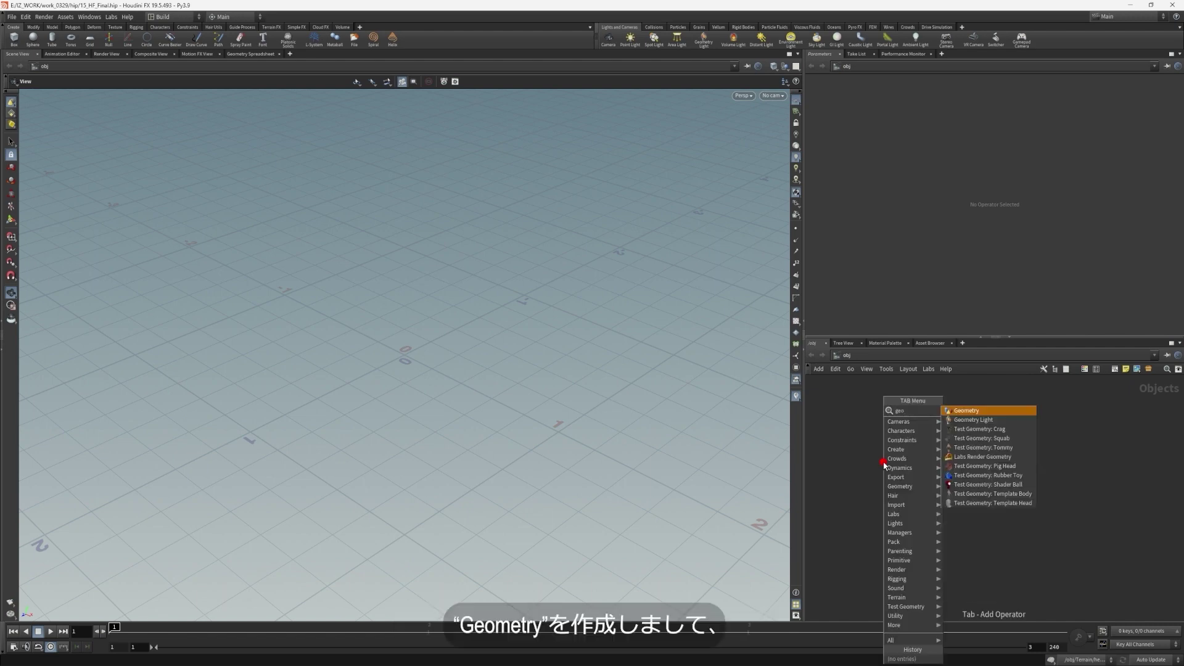
key(Return)
click(884, 464)
key(h)
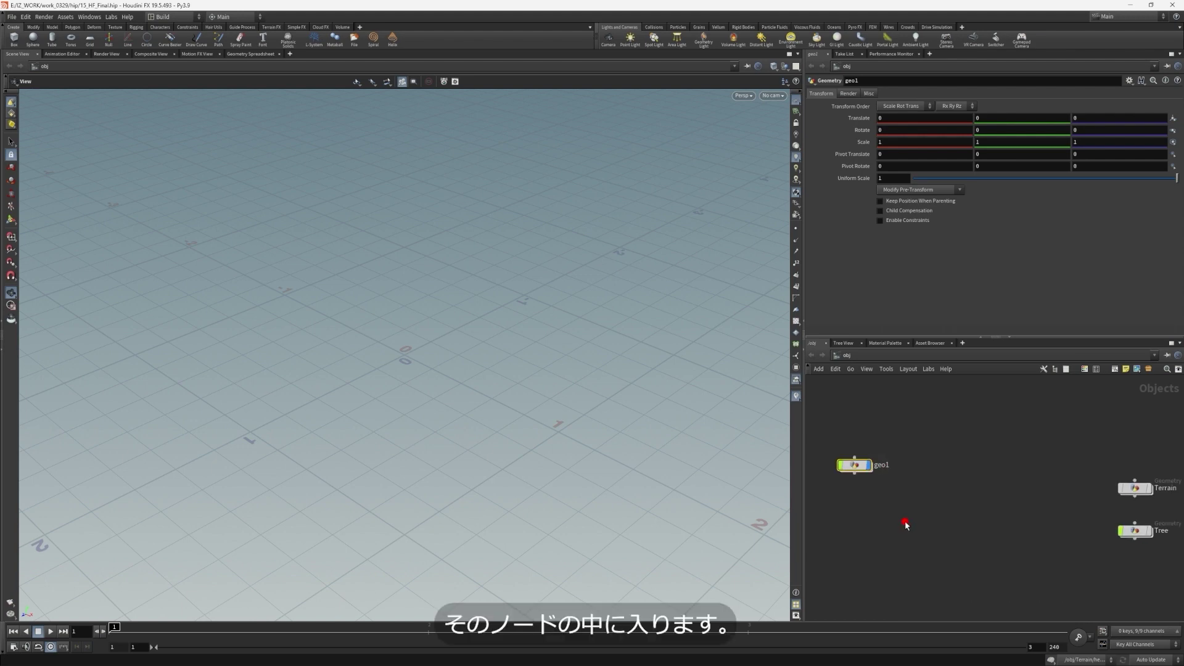
key(Return)
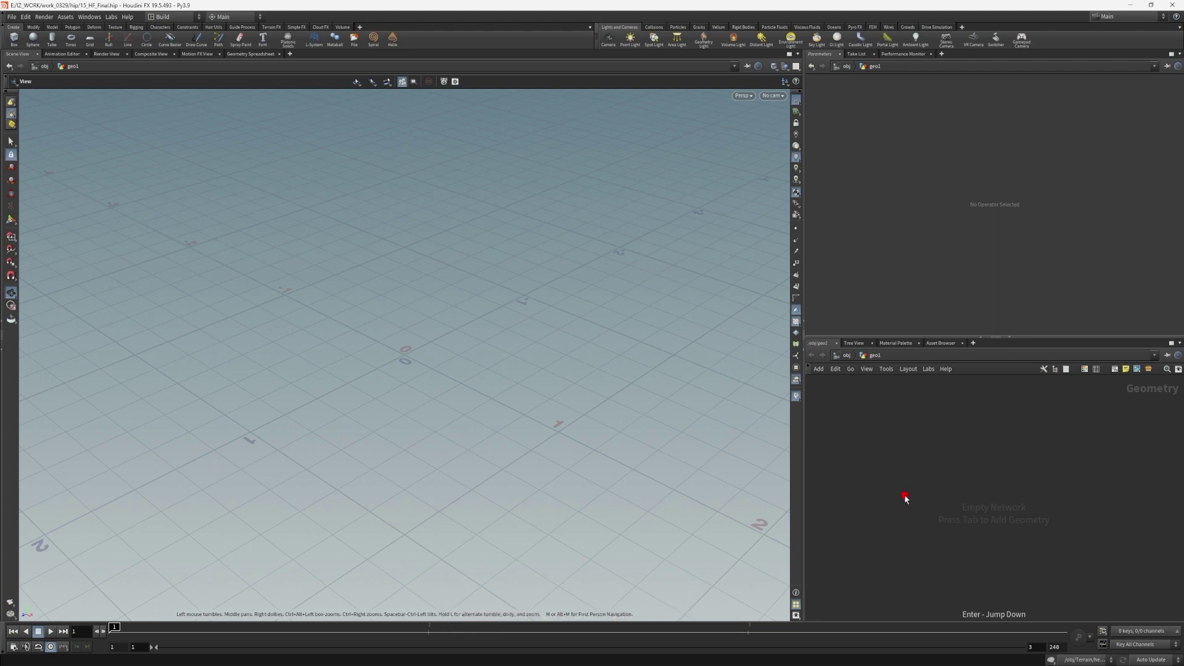
Add a HeightField node to the empty geometry network and frame it in the viewport
key(Tab)
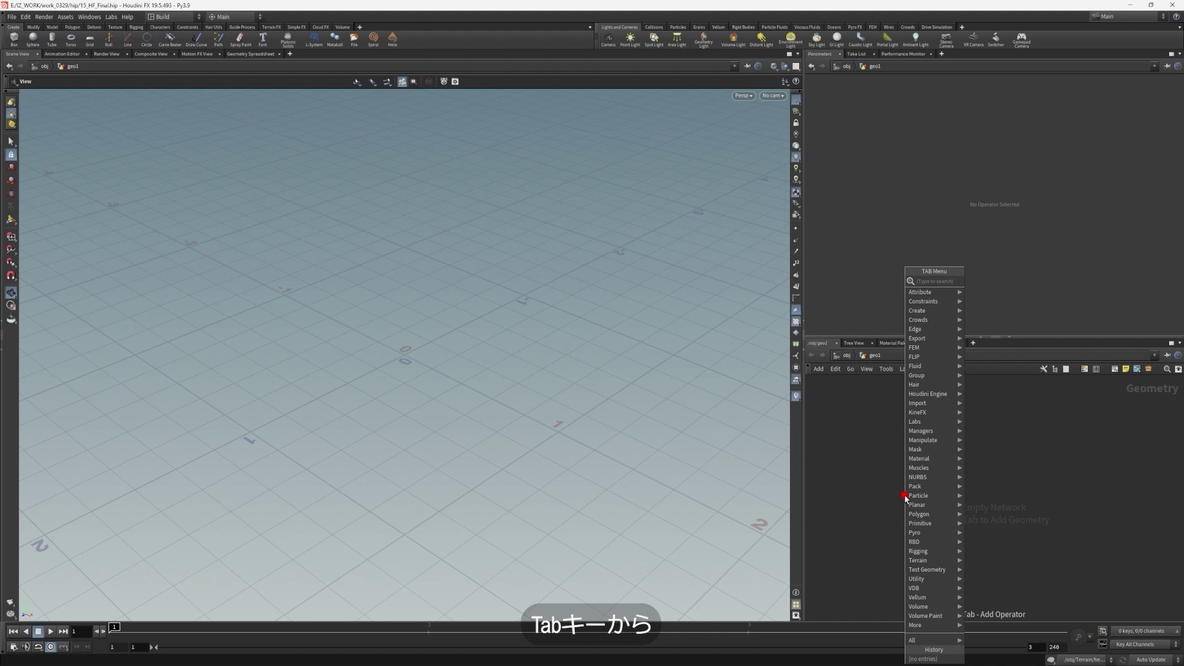
text(heig)
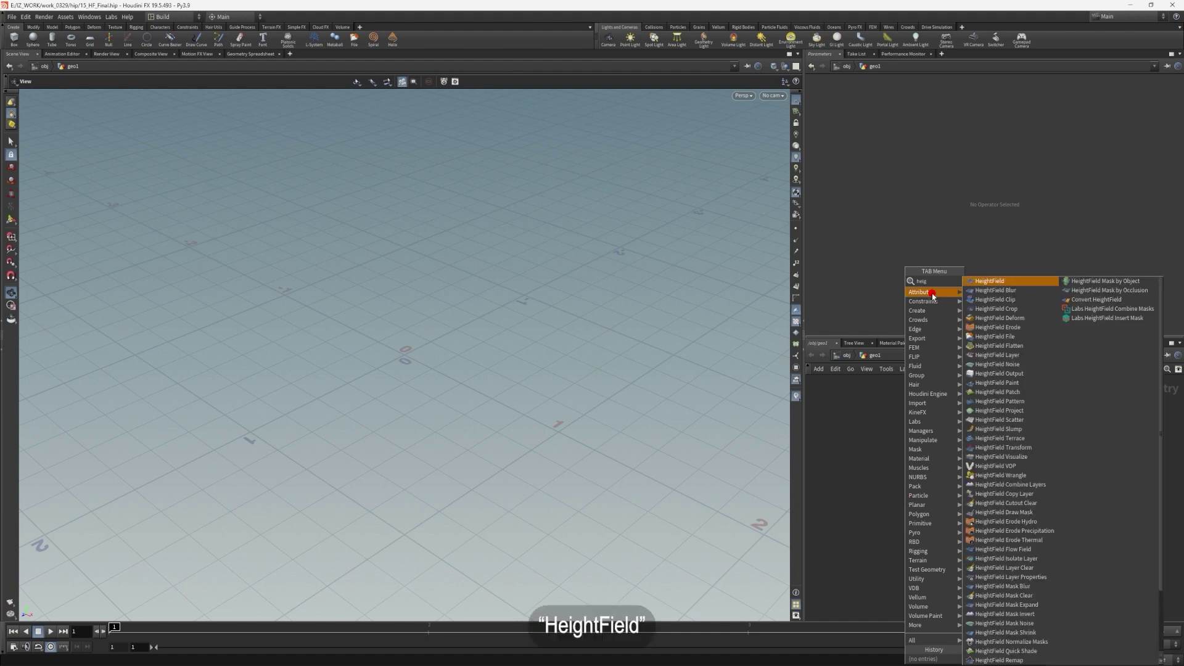
click(1012, 282)
click(950, 498)
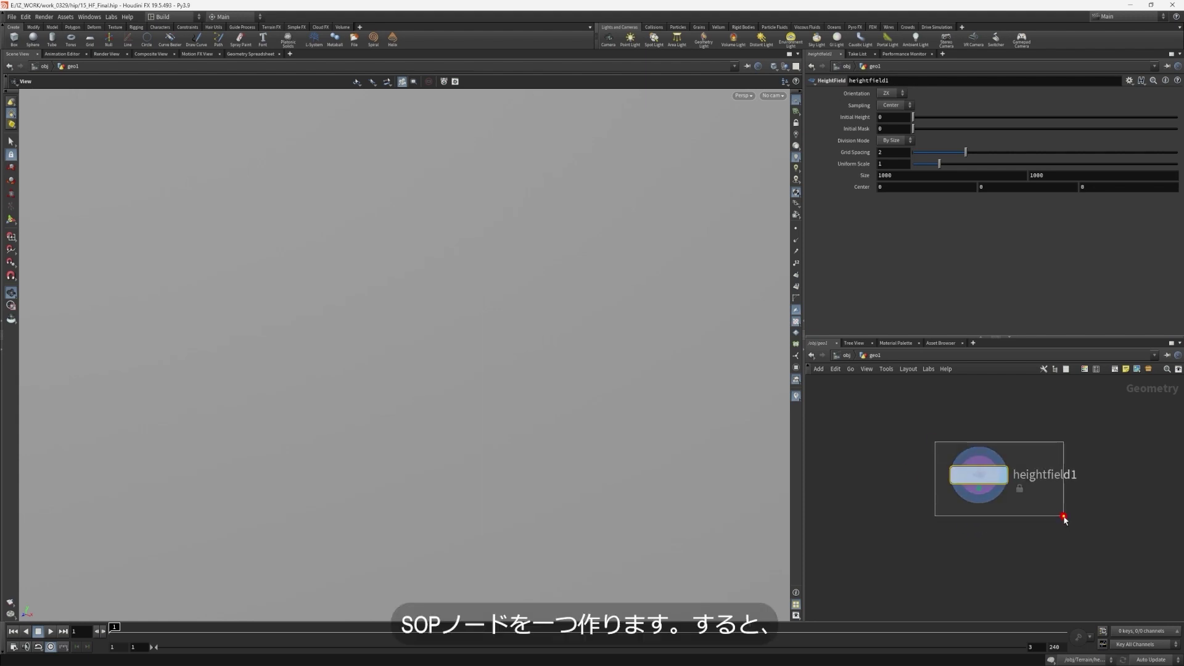
key(h)
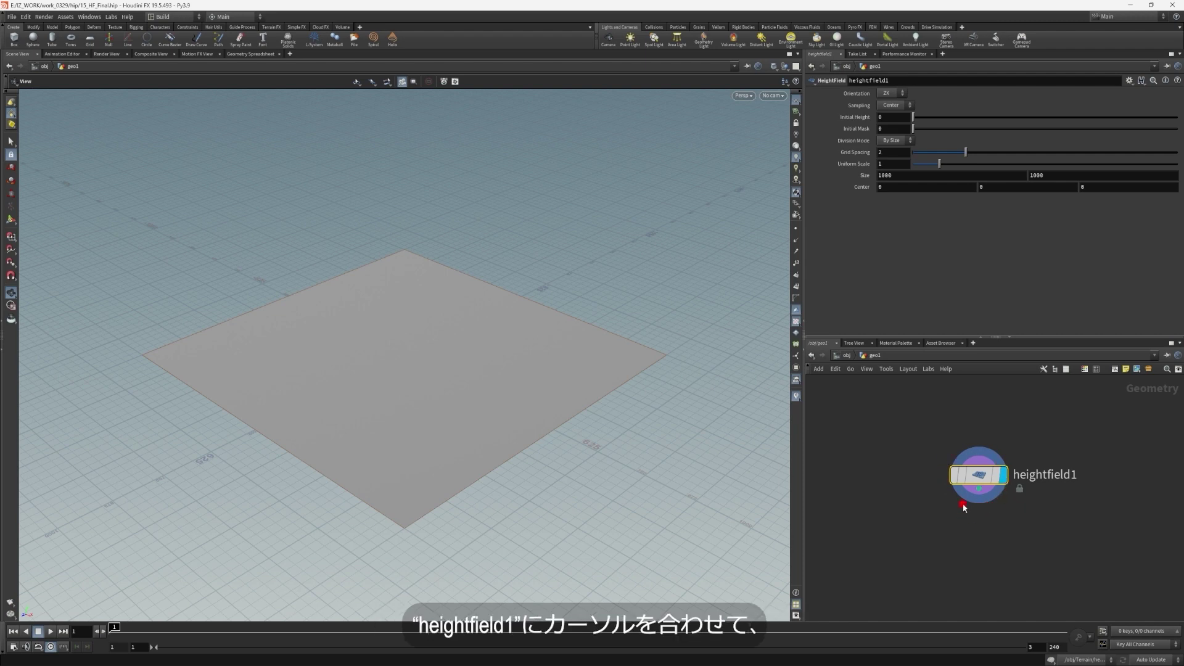
Examine the heightfield's node info for its volumes, including the height and mask layers, and view the flat terrain in the viewport
mouse_move(965, 481)
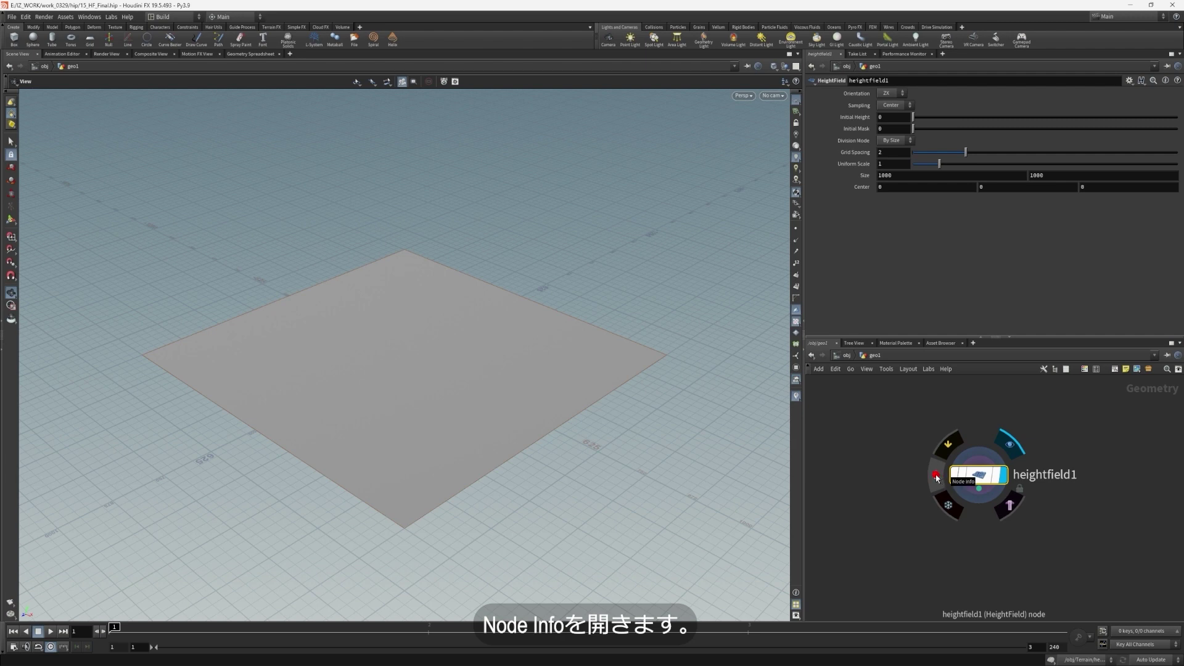
click(936, 476)
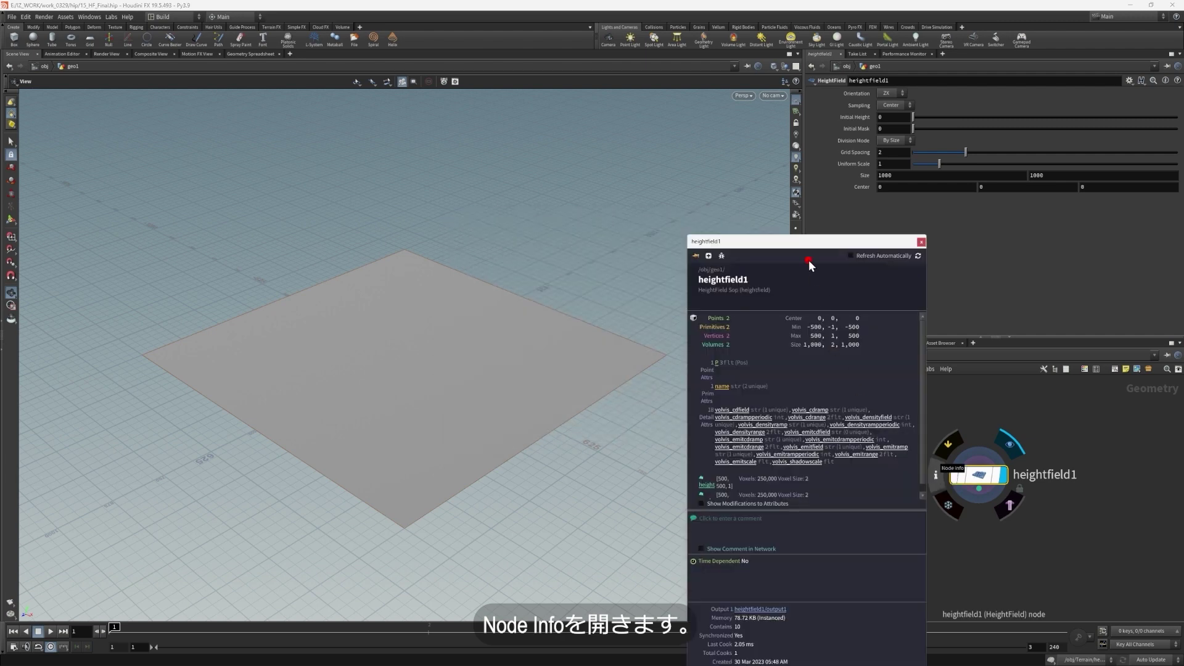
drag(806, 369, 678, 265)
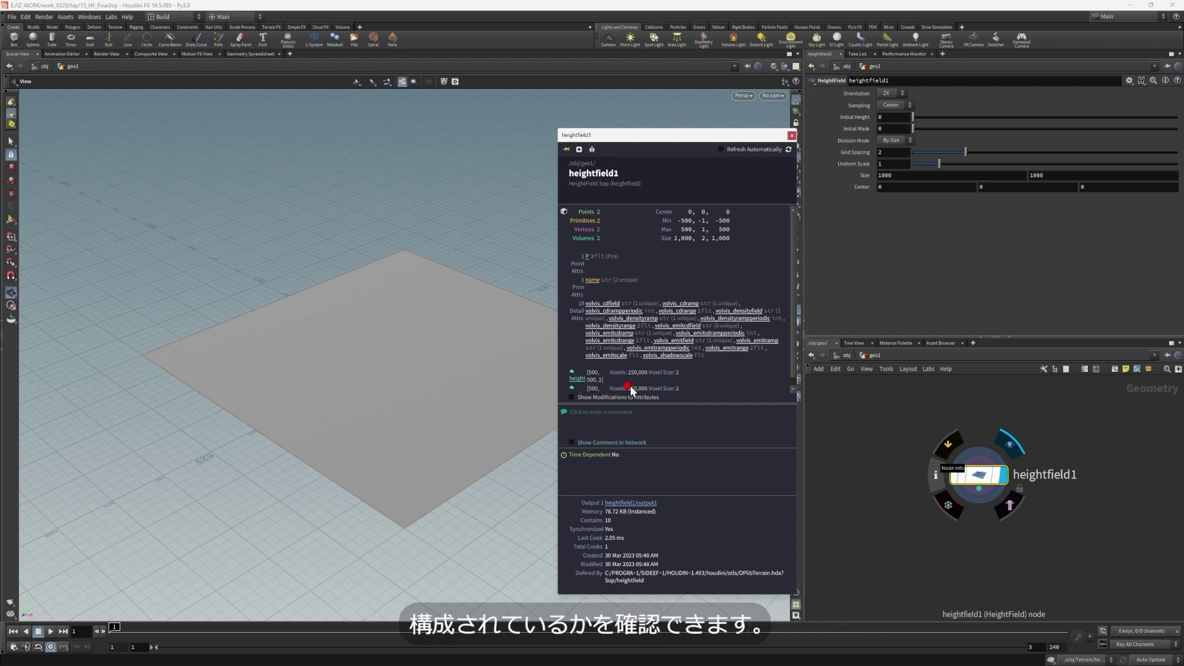
scroll(613, 386, down, 1)
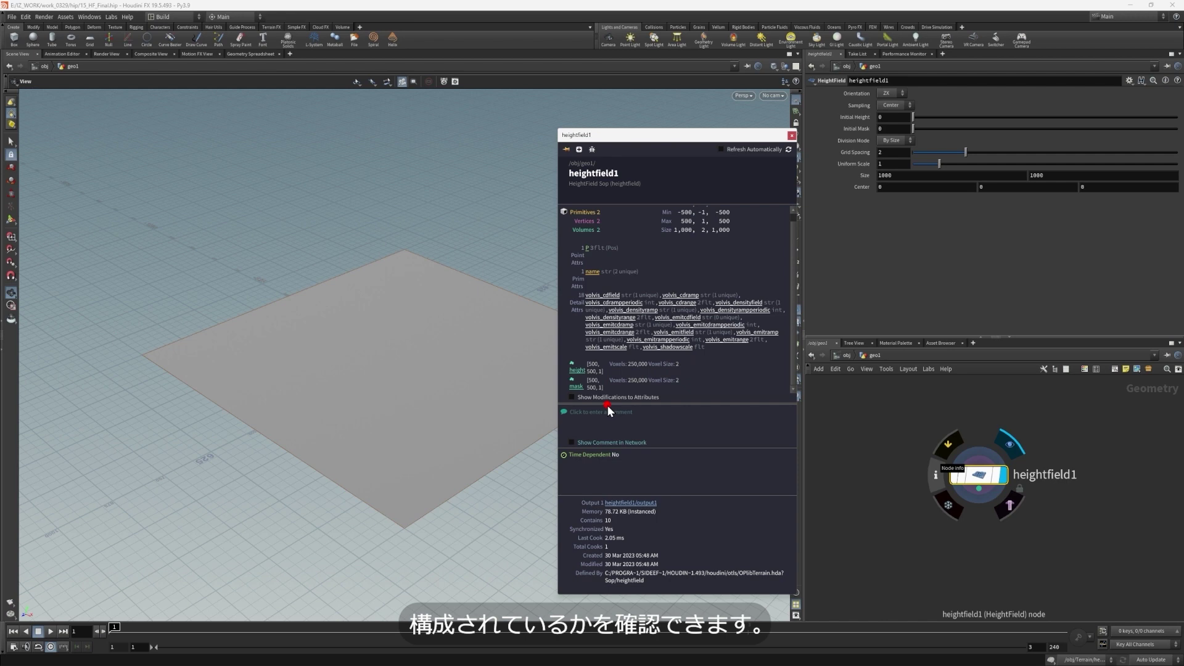
drag(571, 183, 613, 184)
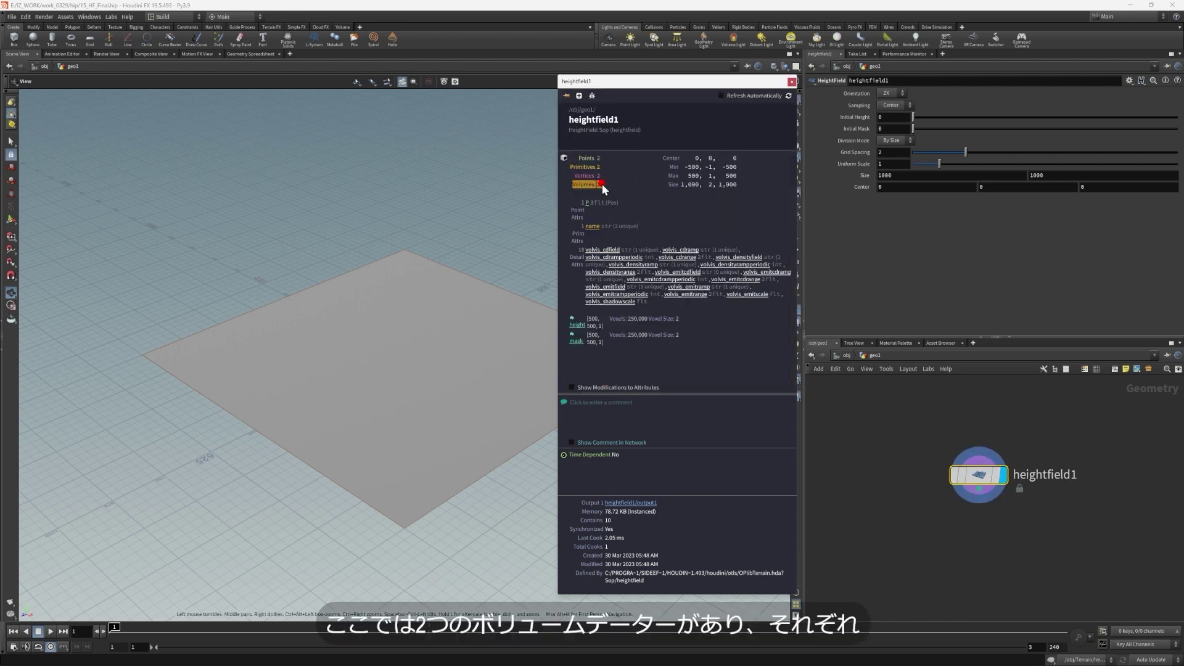
drag(605, 311, 574, 346)
click(574, 345)
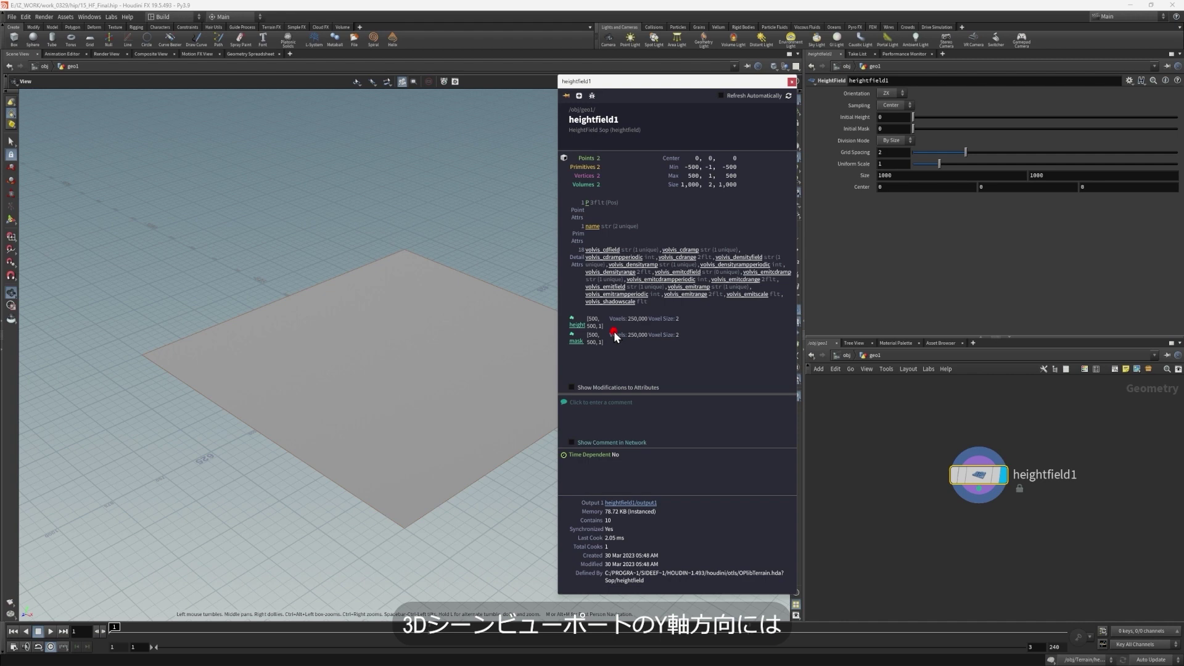
click(383, 451)
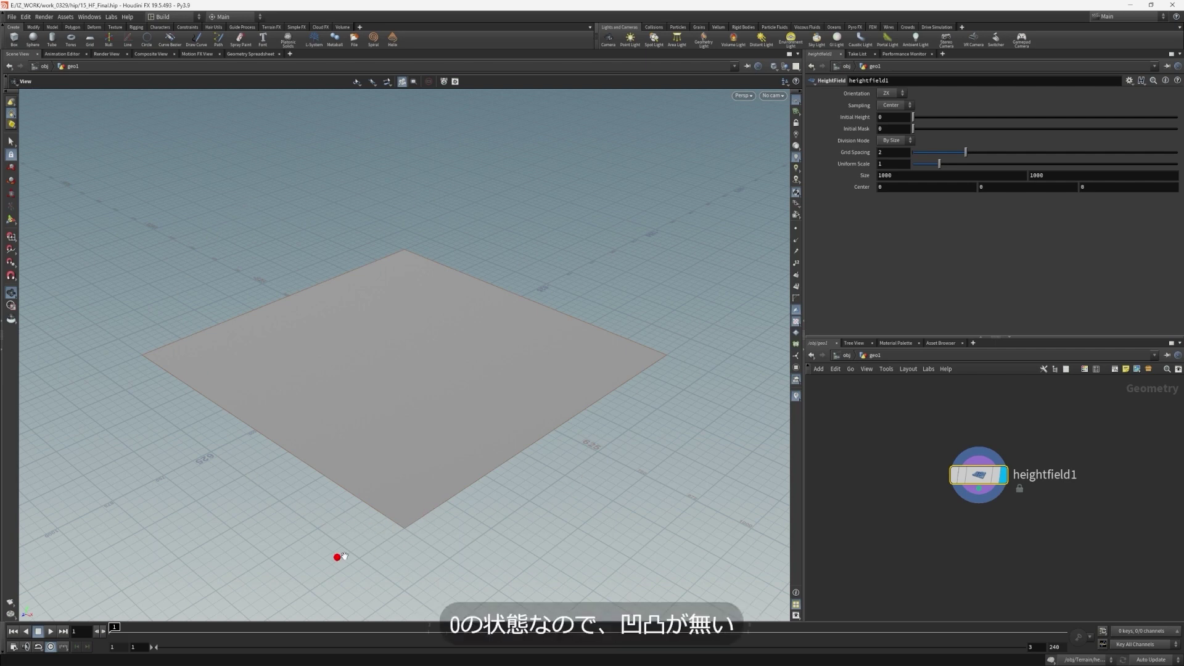
drag(542, 438, 521, 450)
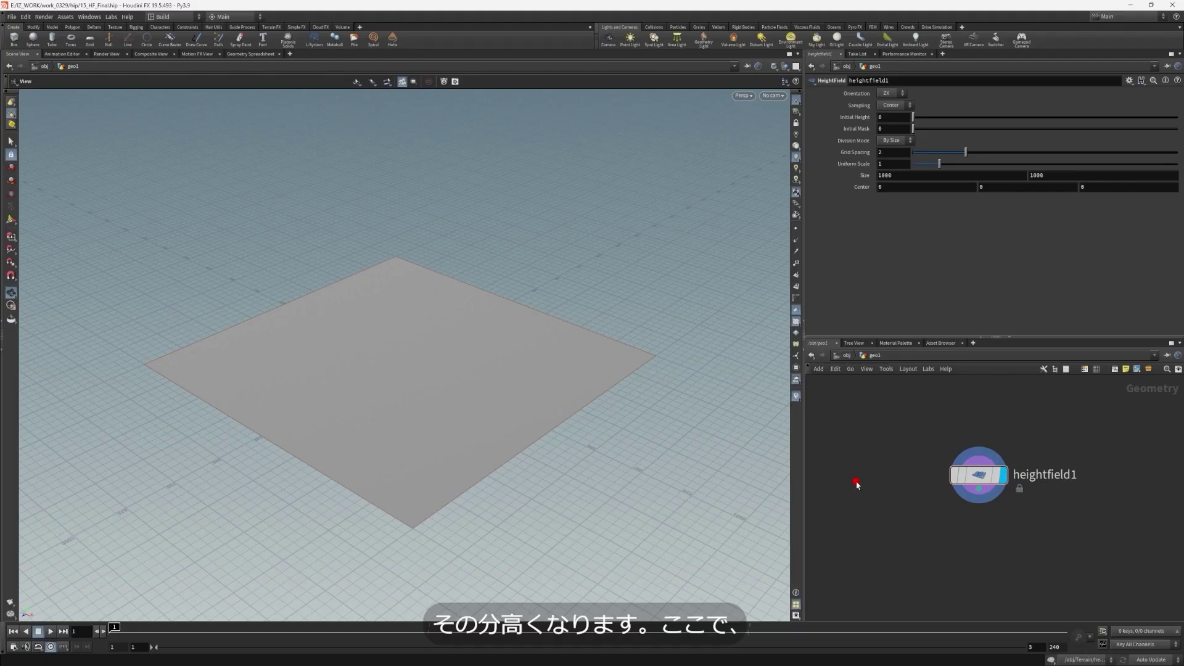
Add a Test Geometry: Pig Head node beside the heightfield and turn on its display flag
key(Tab)
text(pig)
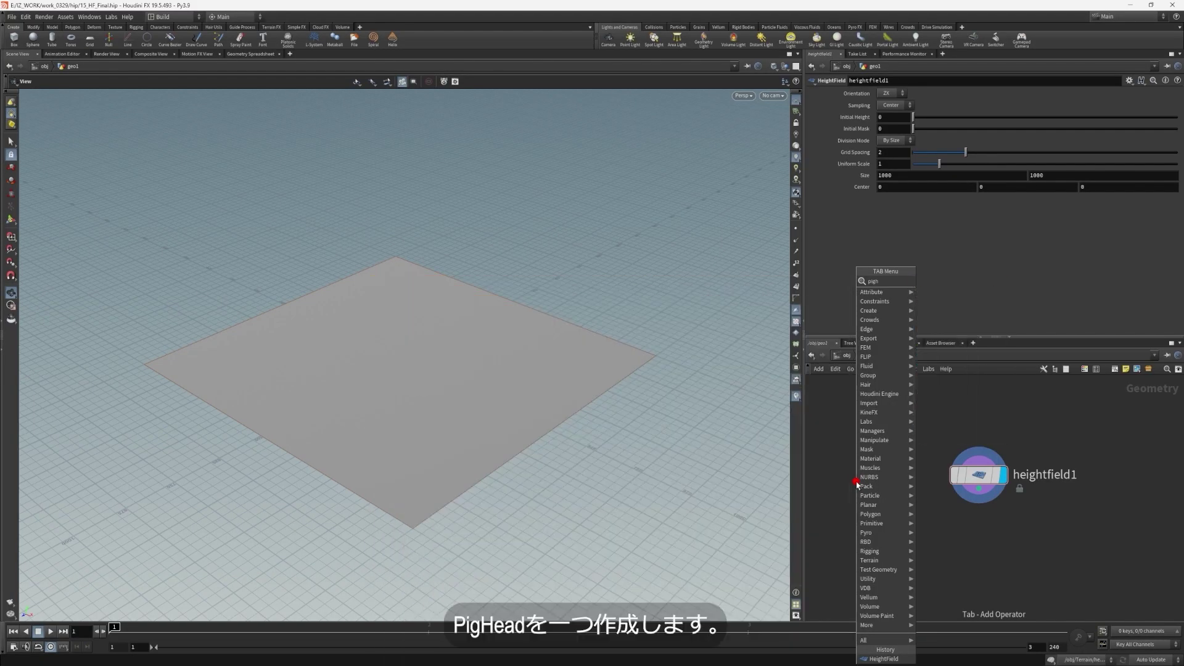
key(Return)
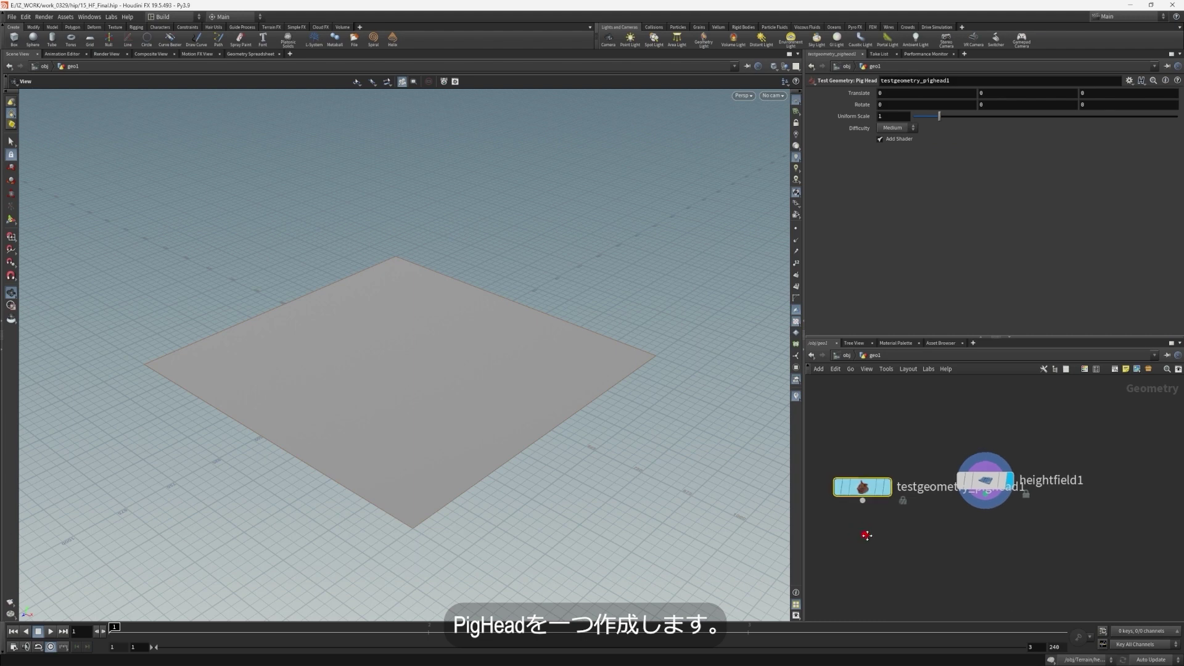
middle_drag(854, 487, 928, 488)
click(857, 486)
click(883, 487)
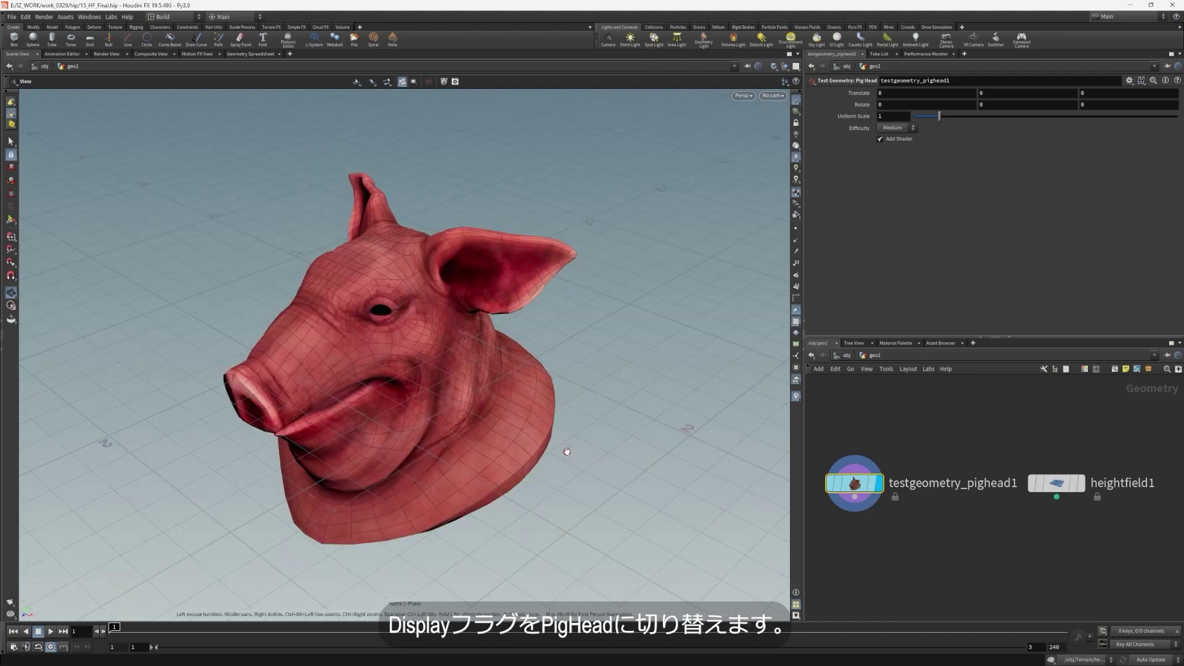
Add an IsoOffset node fed by the pig head's output and make it the displayed node
middle_drag(868, 566, 931, 531)
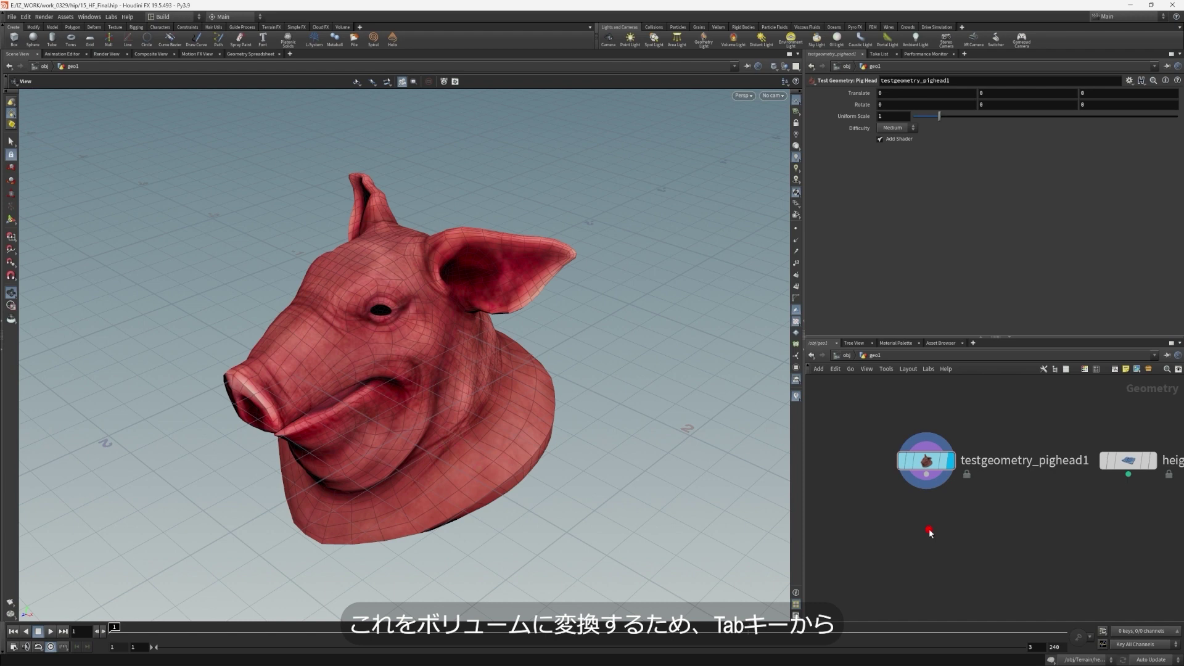
key(Tab)
text(is)
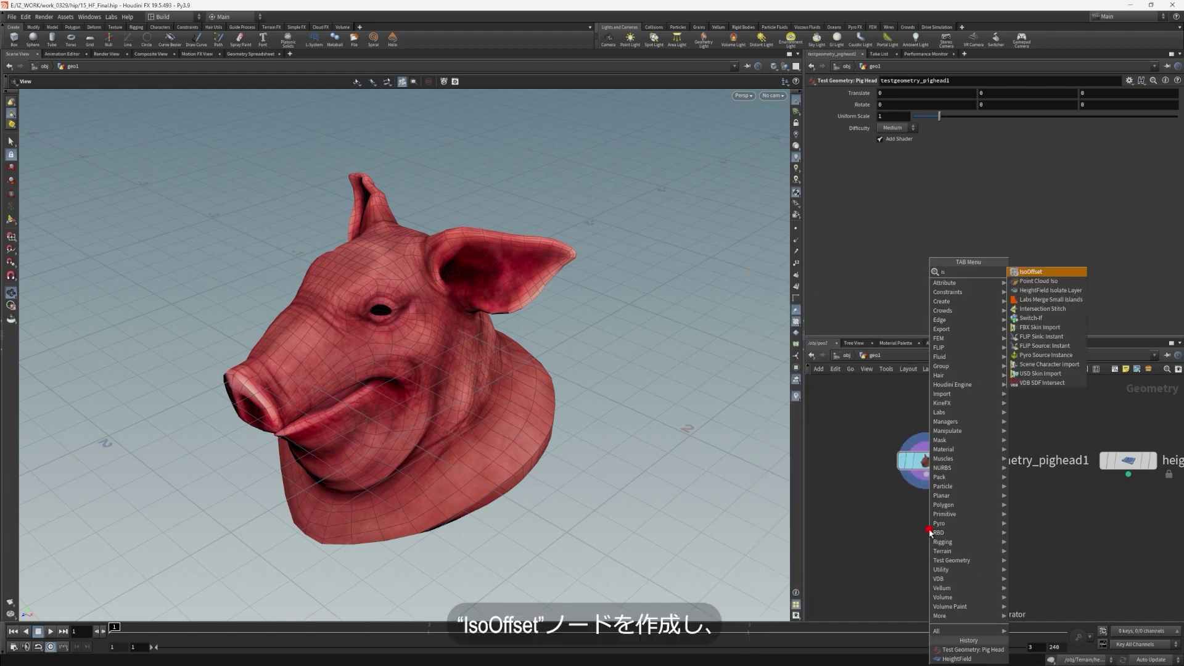
key(Return)
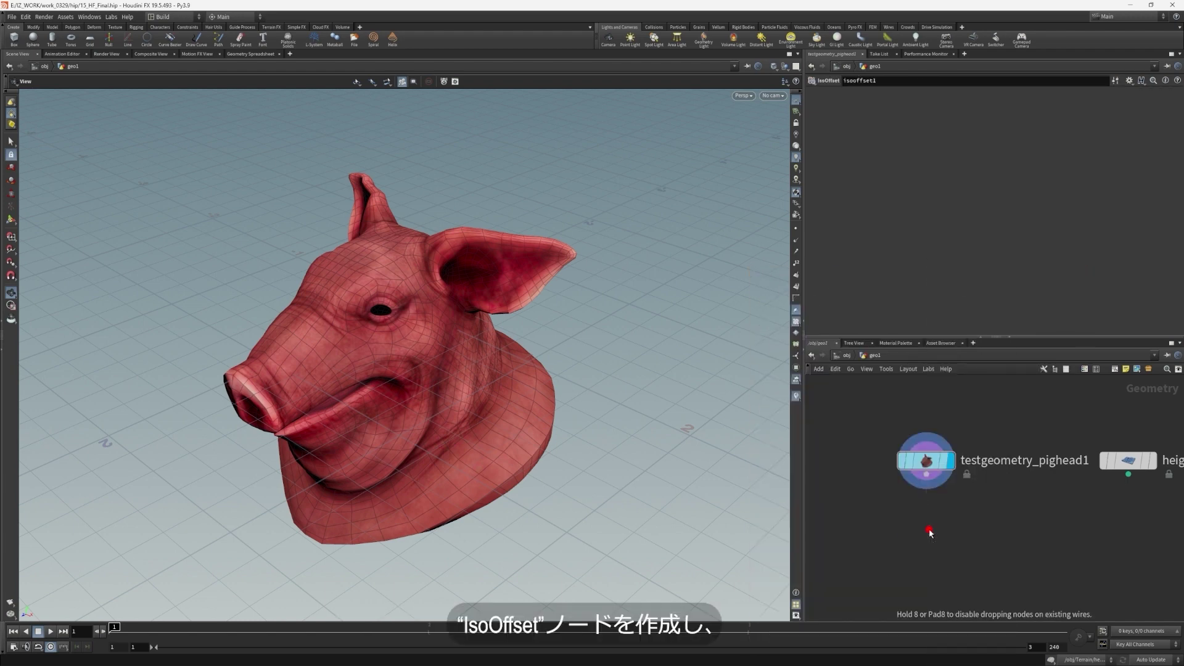
click(926, 543)
drag(926, 474, 931, 544)
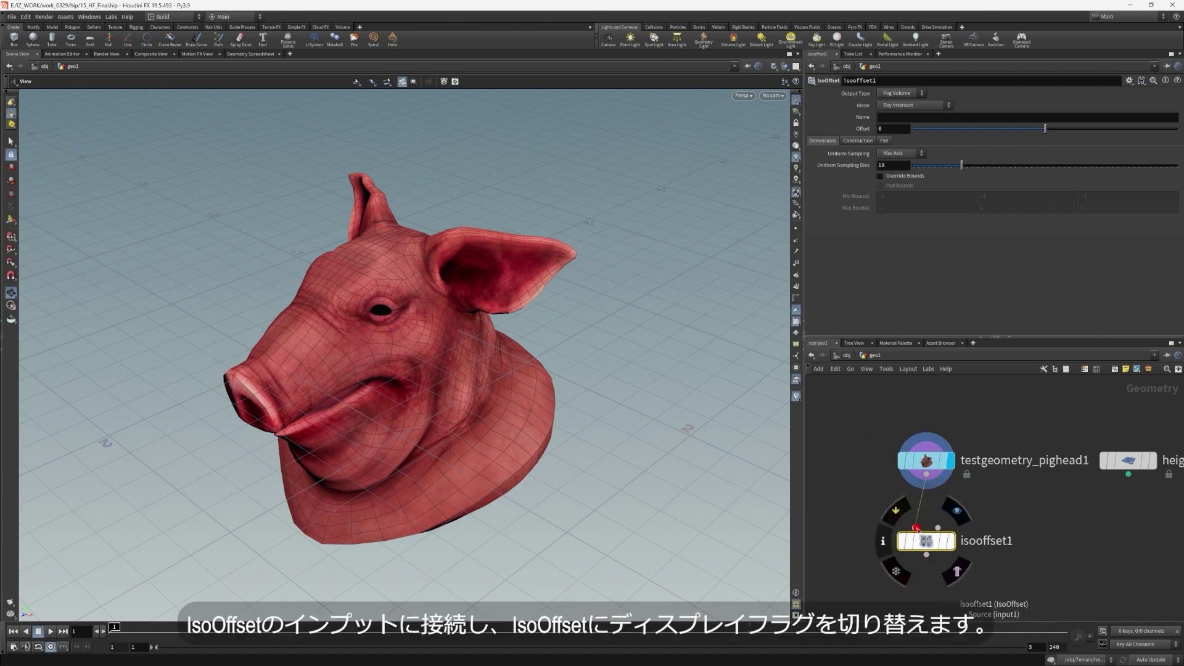
click(954, 542)
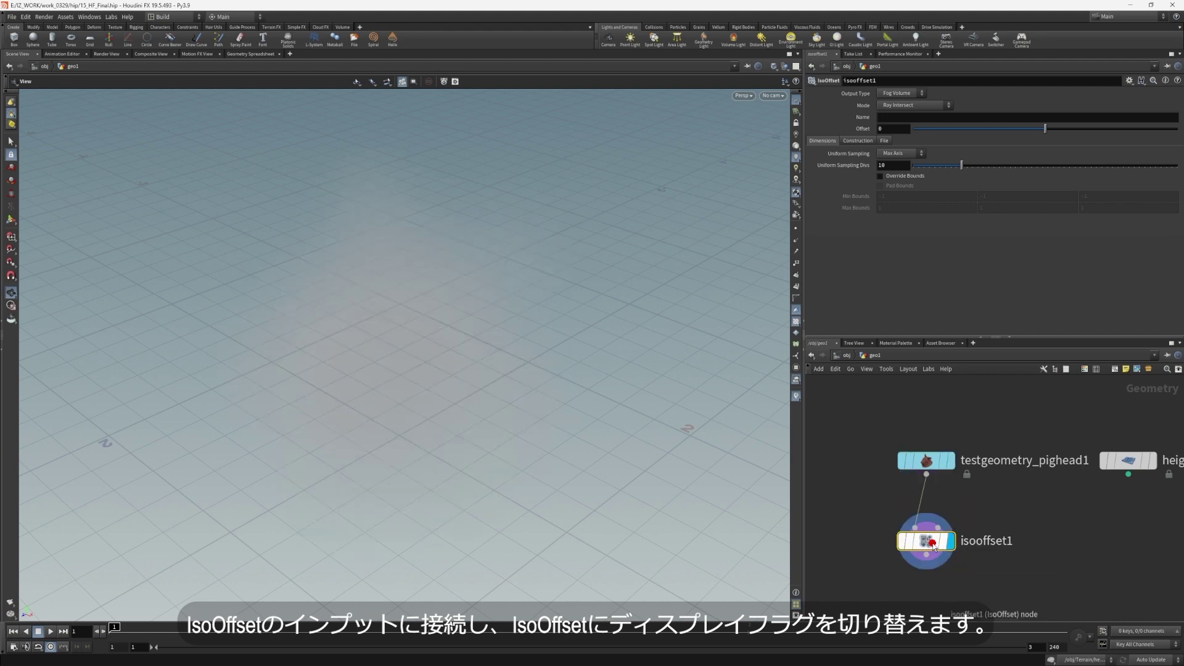
Set the IsoOffset node's Output Type to SDF Volume and its Uniform Sampling Divs to 50
mouse_move(903, 532)
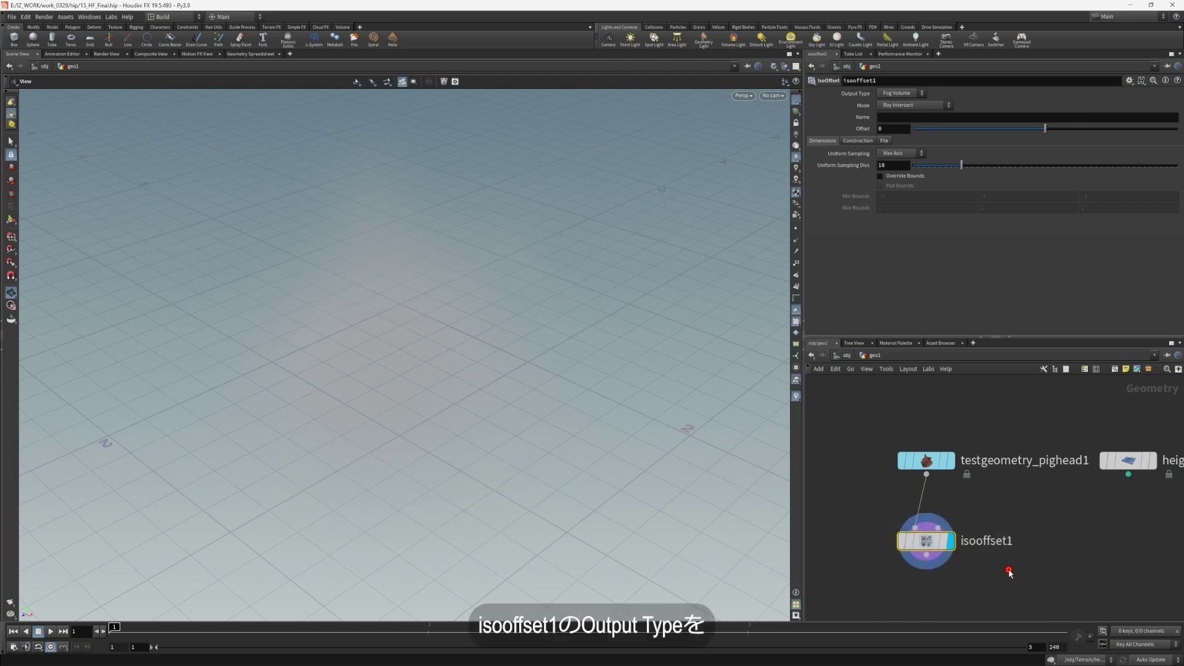
click(910, 94)
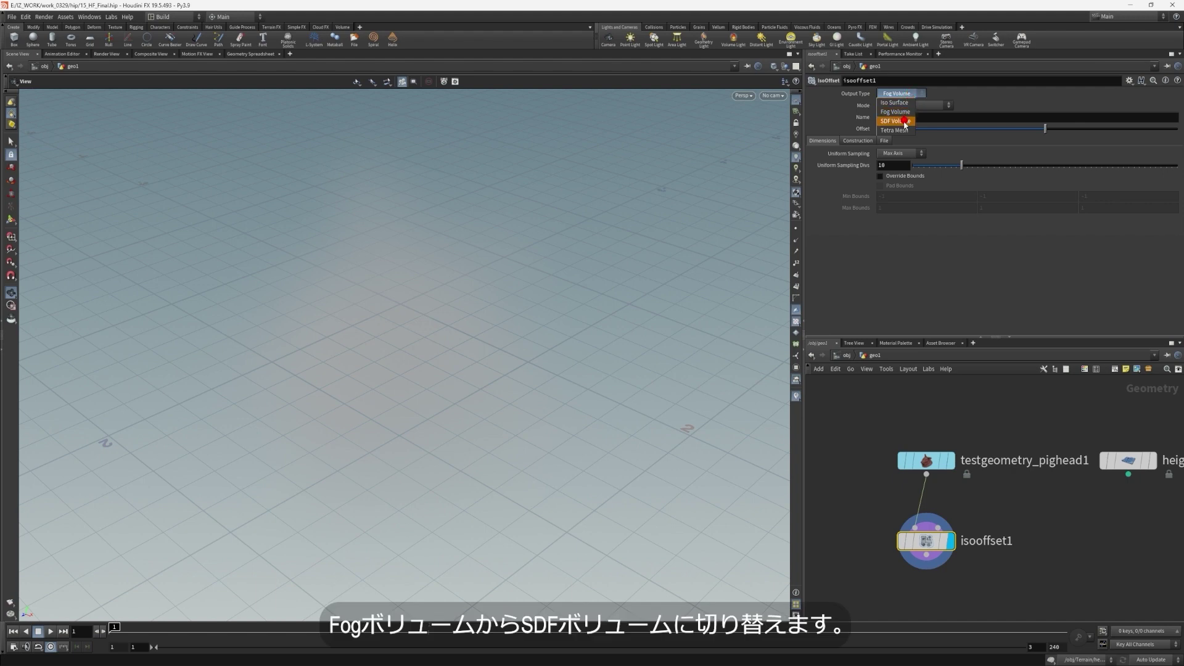
click(905, 122)
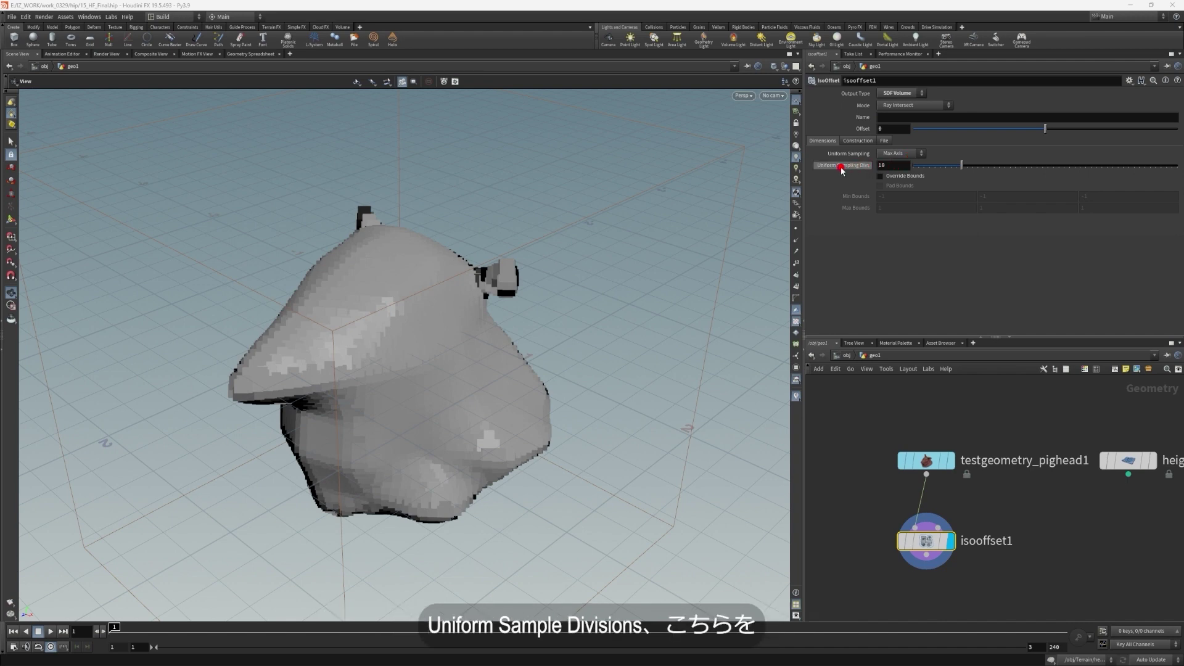
click(897, 165)
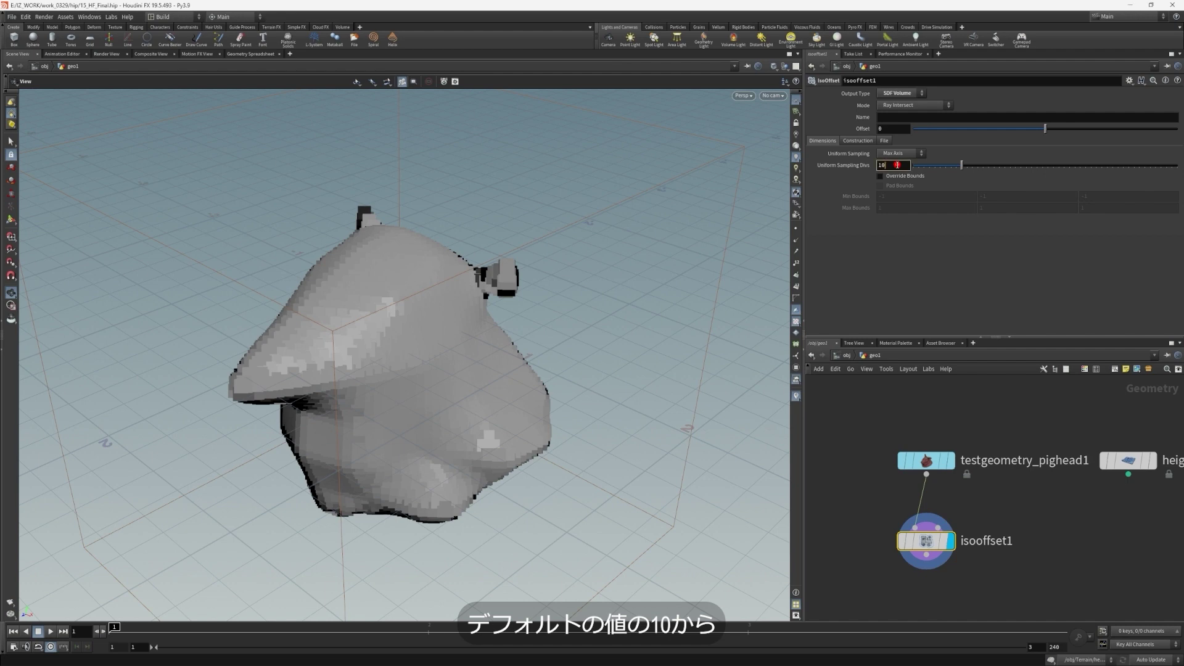
text(50)
key(Return)
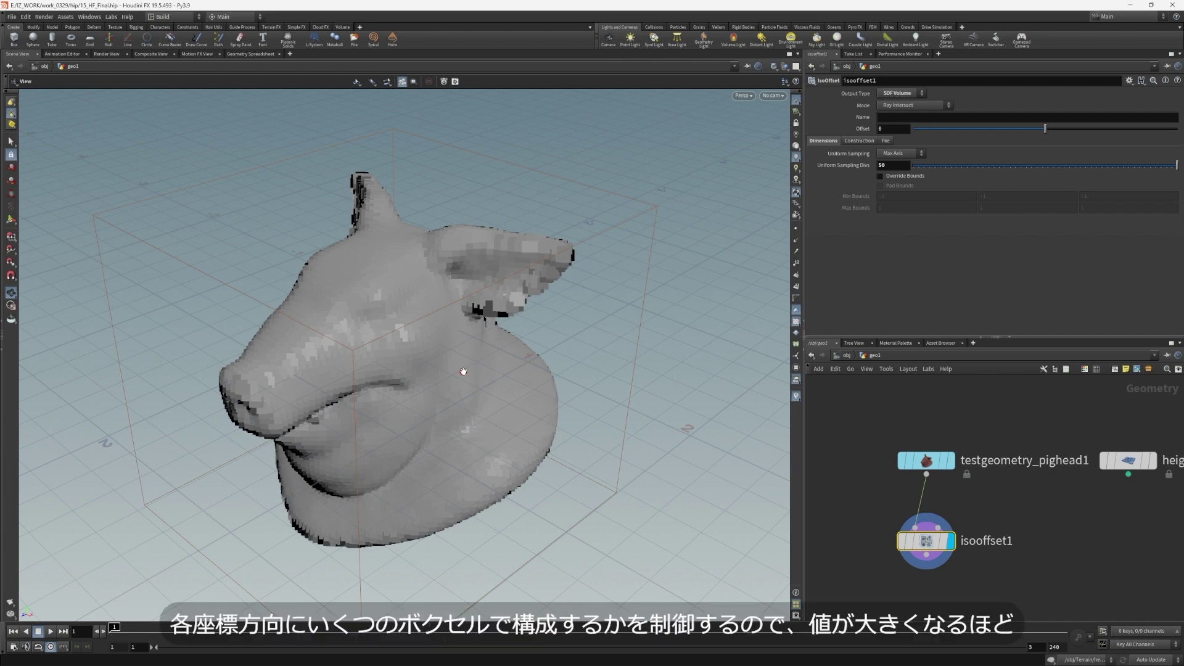
drag(952, 165, 1165, 179)
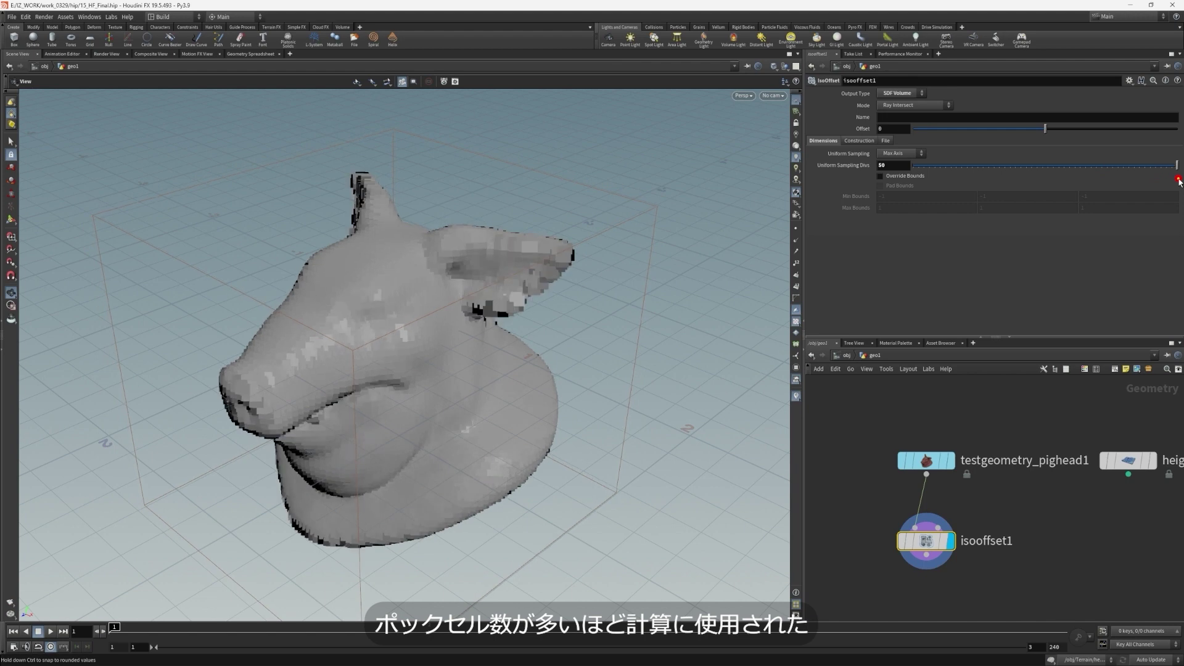
Open the IsoOffset node's info and lower its Uniform Sampling Divs to 6 to compare the voxel resolution
click(1164, 80)
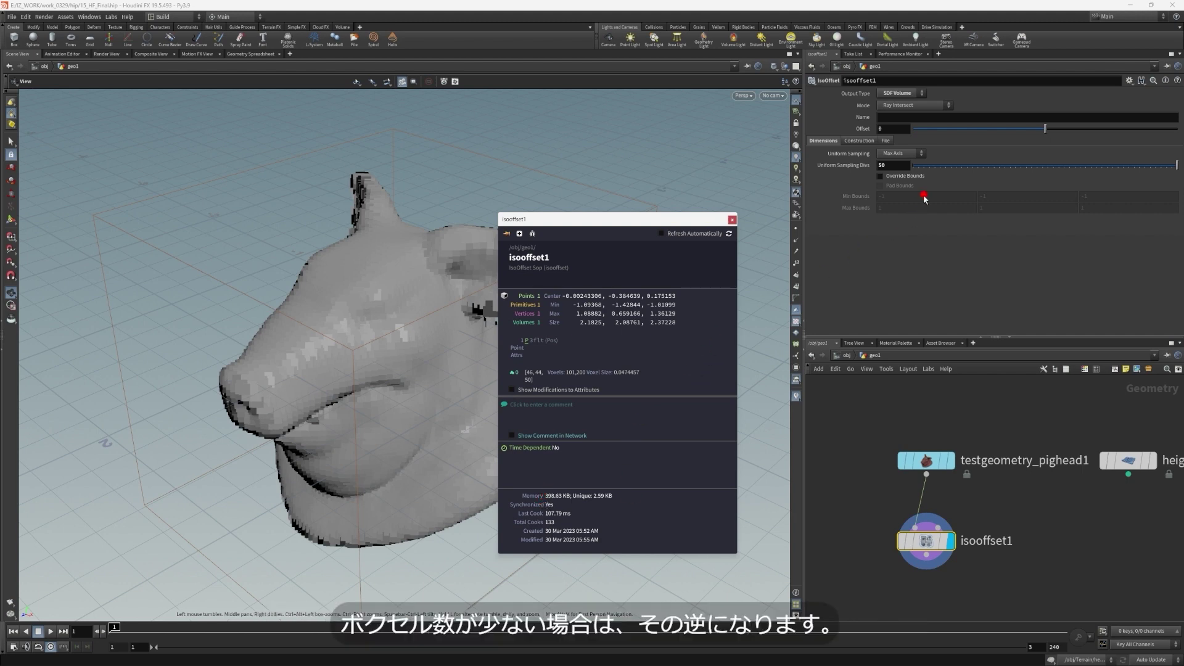
click(938, 165)
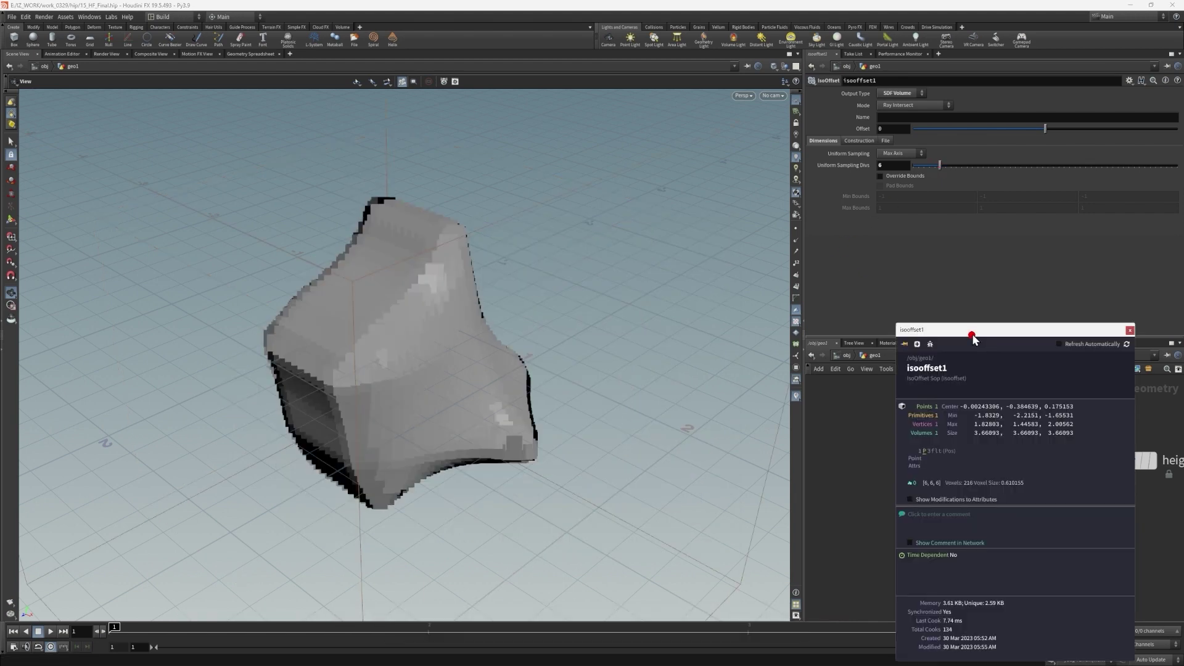
click(904, 541)
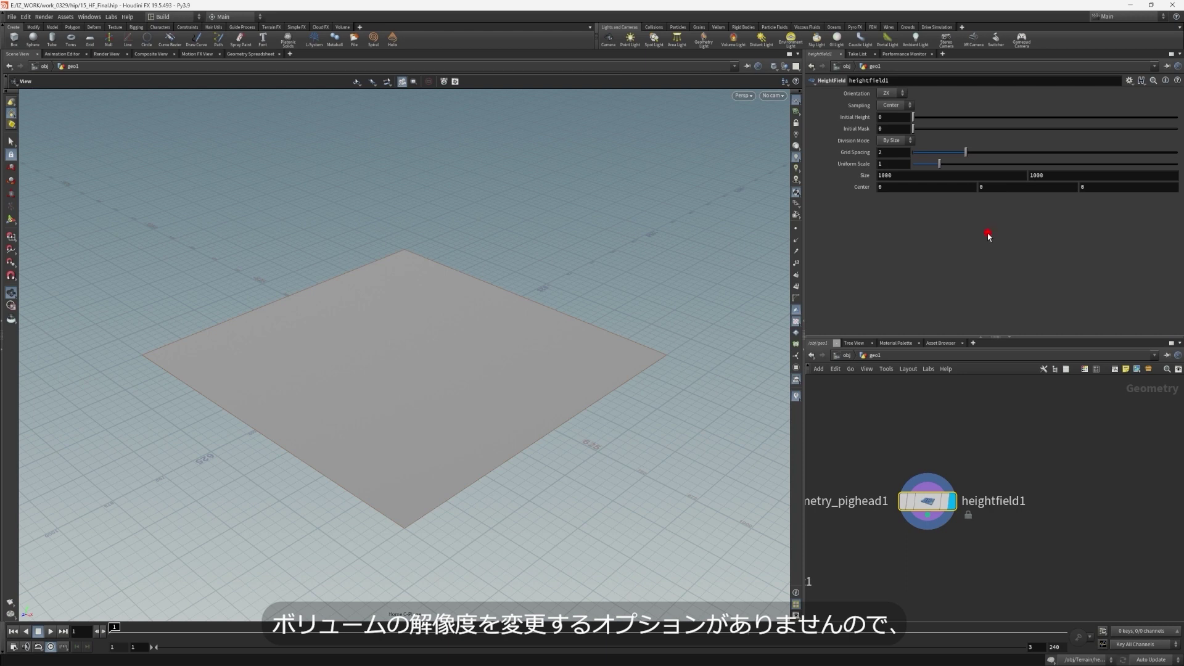
Add a HeightField Resample node below the heightfield and adjust its Resolution Scale
mouse_move(901, 504)
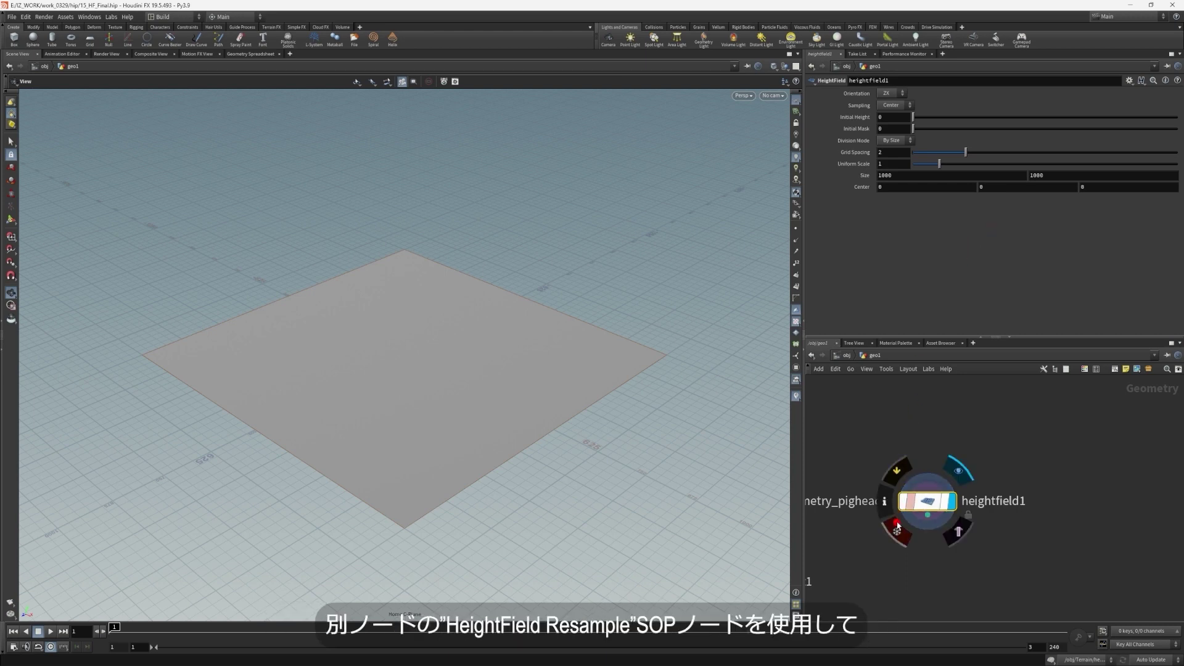
middle_drag(938, 570, 956, 549)
click(955, 537)
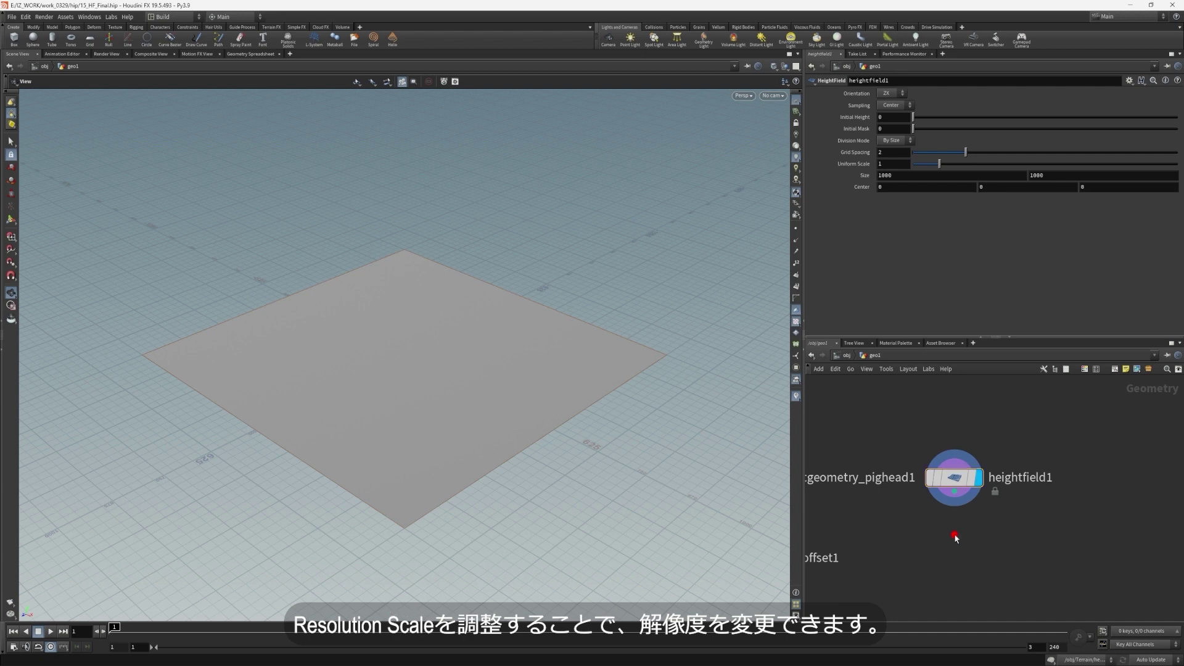
key(Tab)
click(1012, 454)
drag(942, 103, 929, 128)
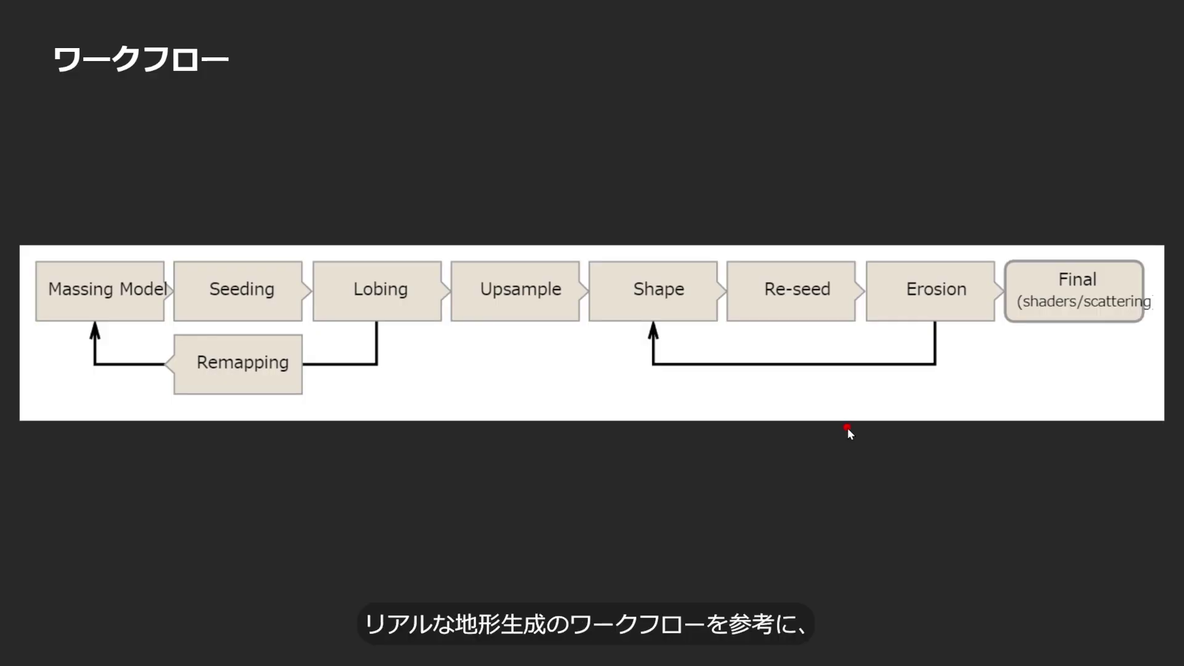
key(Right)
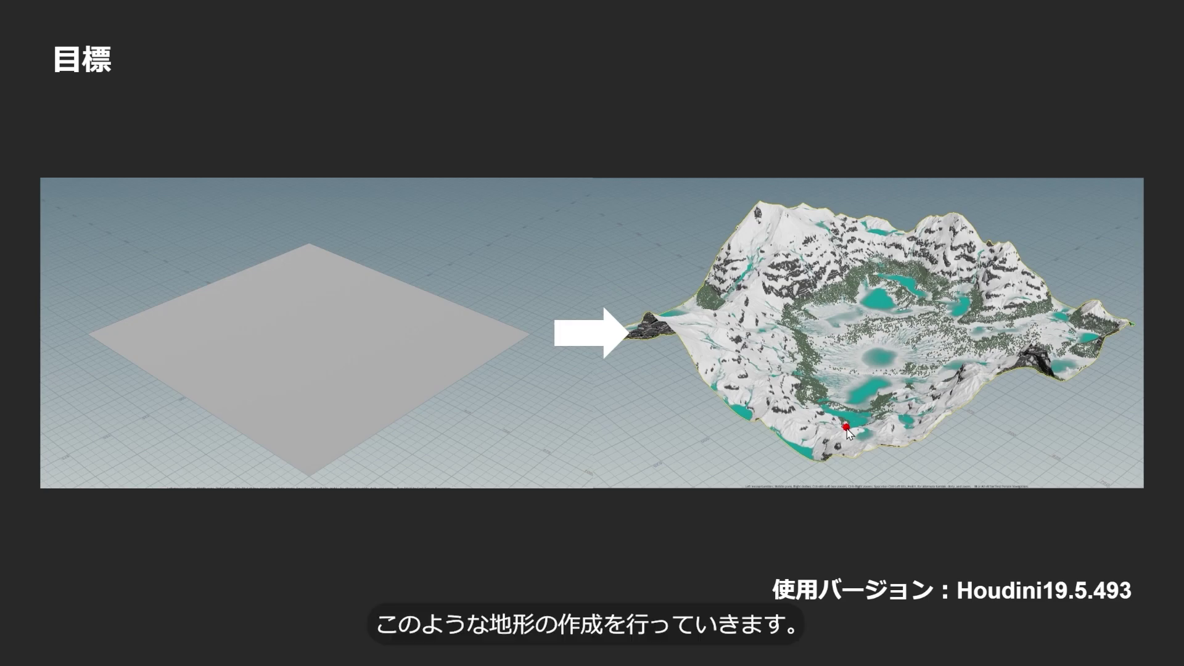